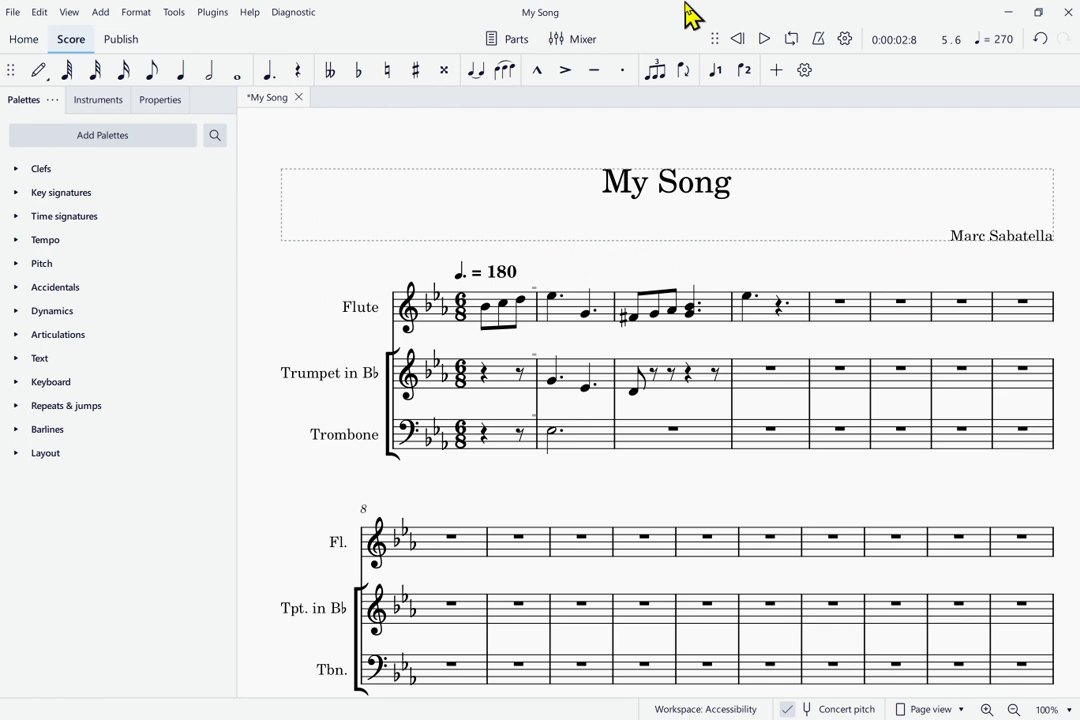
Select the flute's first note in measure 1 and search the palettes for "dyn"
key(alt+Right)
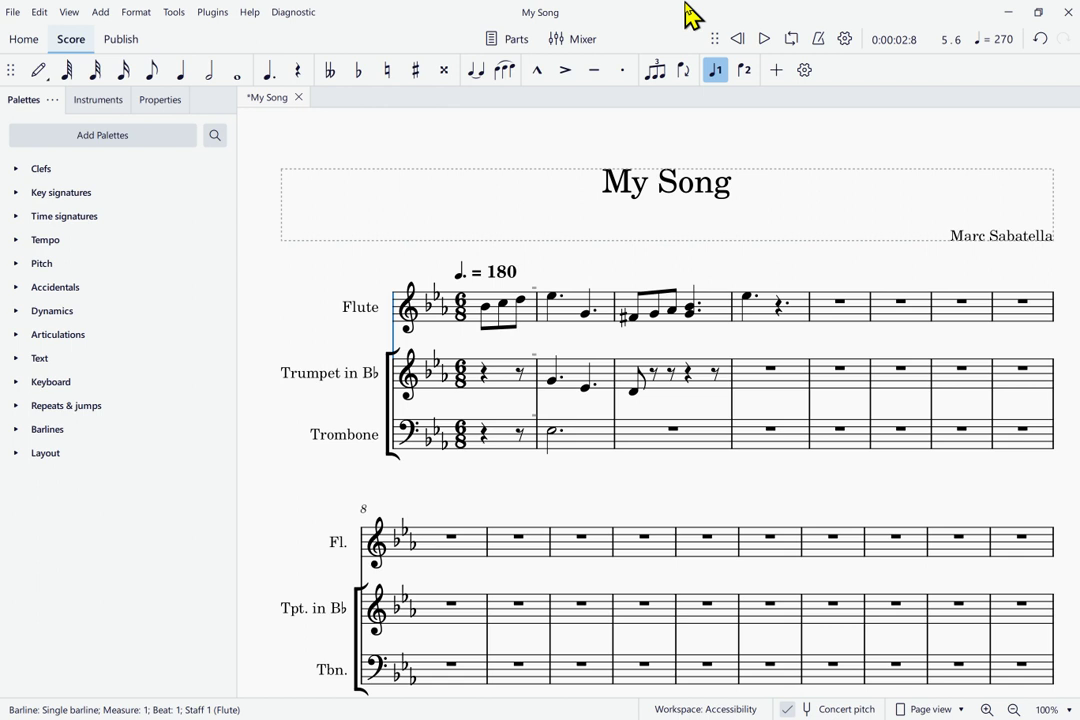
key(Right)
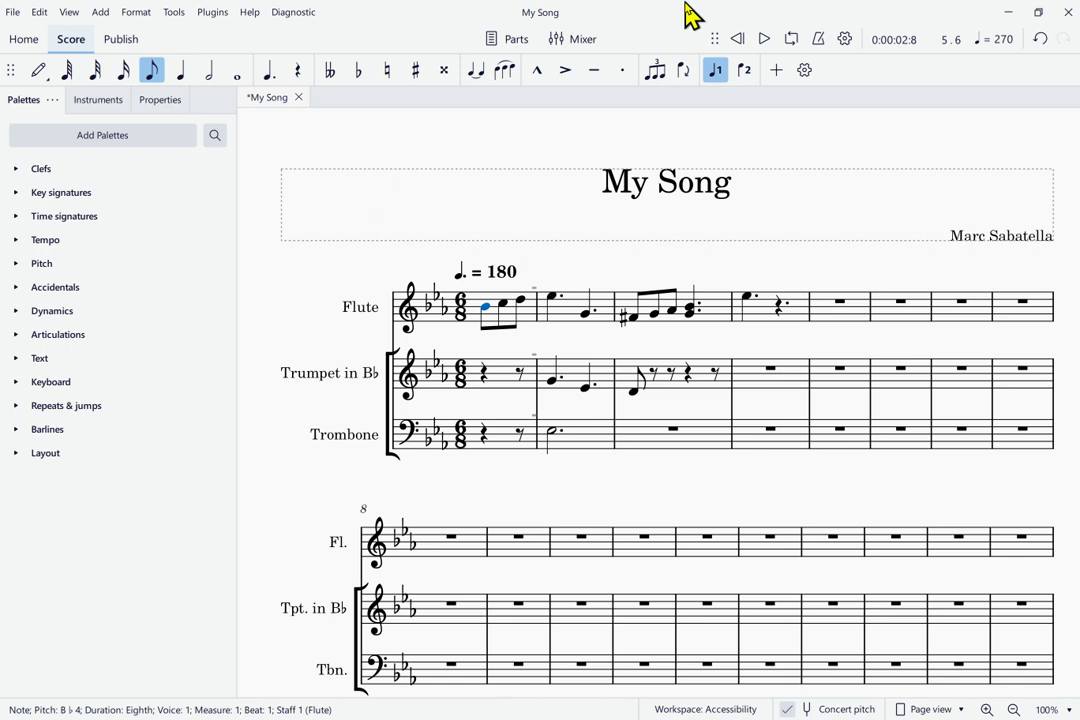
key(Tab)
key(Tab)
key(Tab)
key(Tab)
key(Left)
key(Left)
key(Tab)
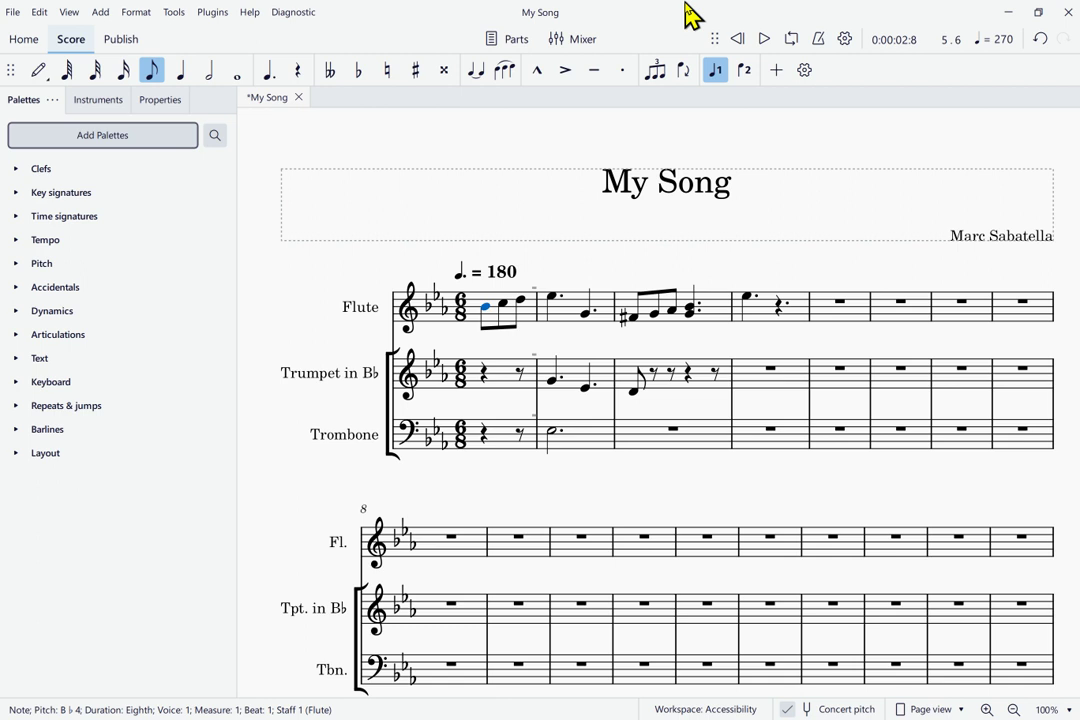
key(Tab)
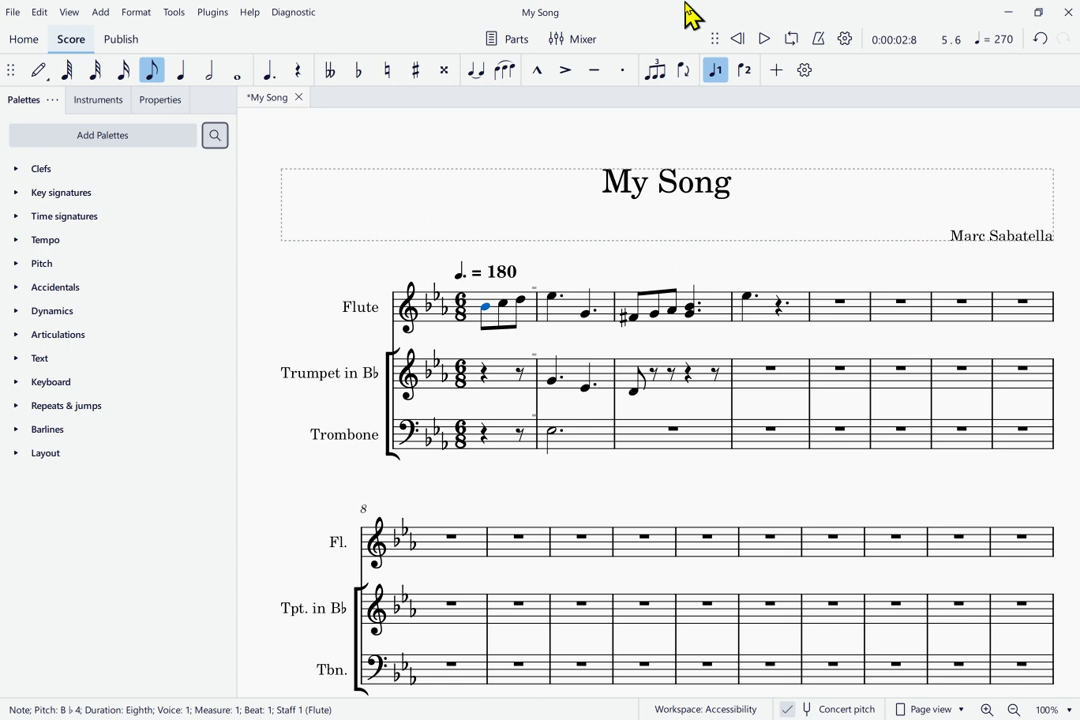
key(ctrl+F9)
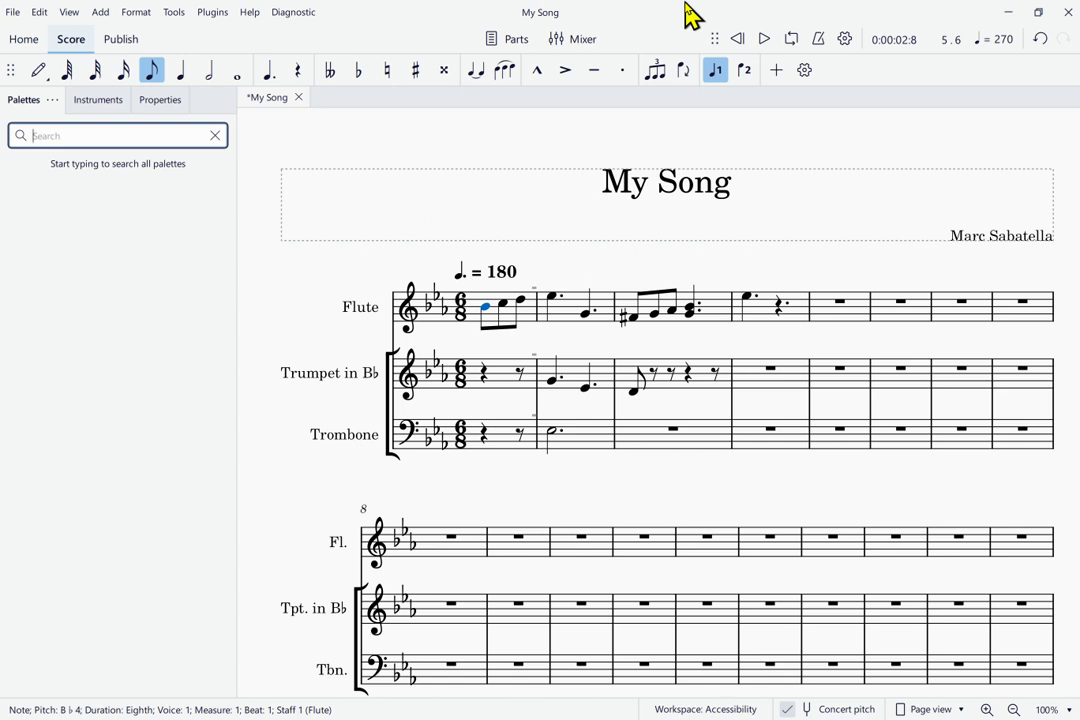
text(dyn)
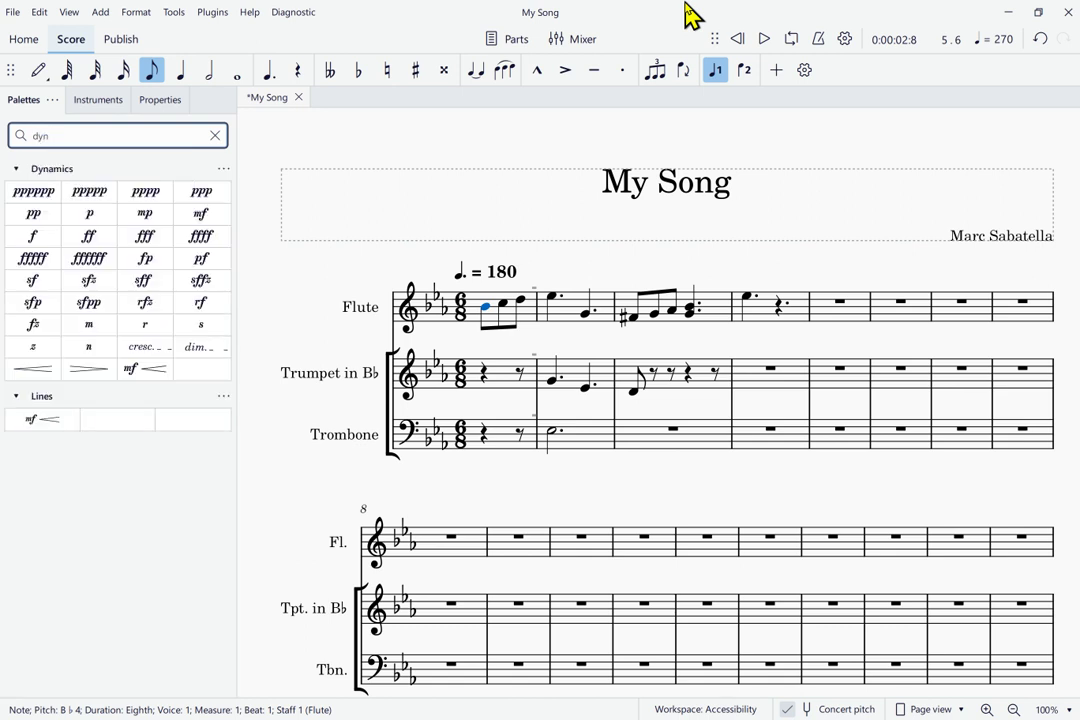
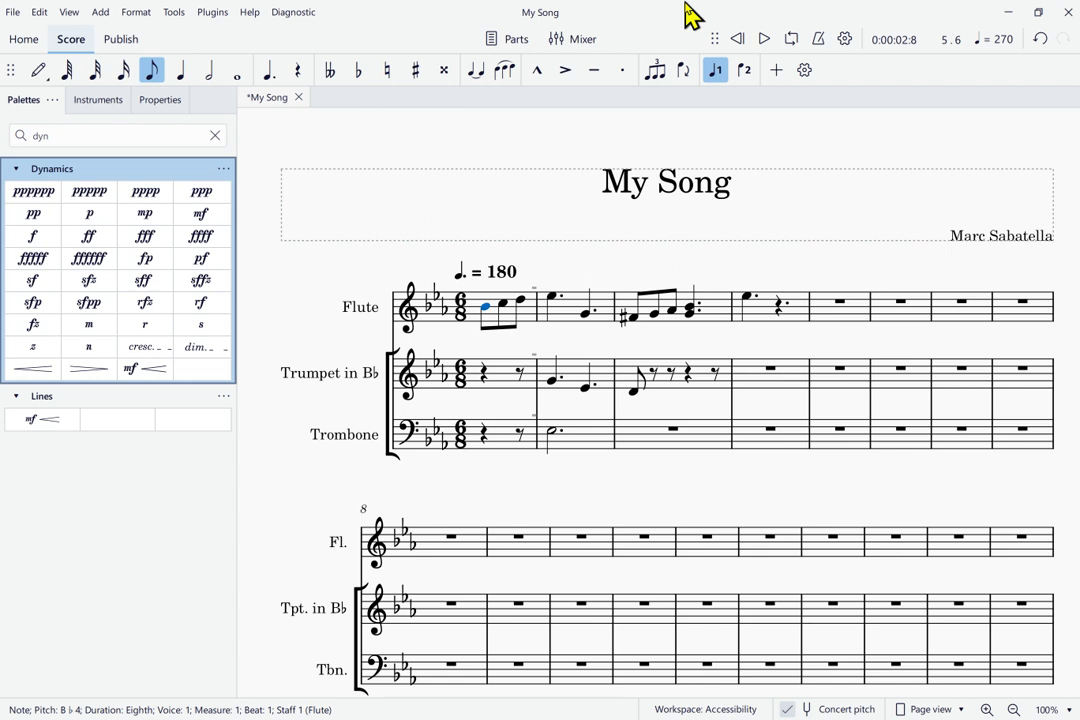
Add the forte (f) dynamic from the Dynamics palette to the flute's first note in measure 1
key(shift+Tab)
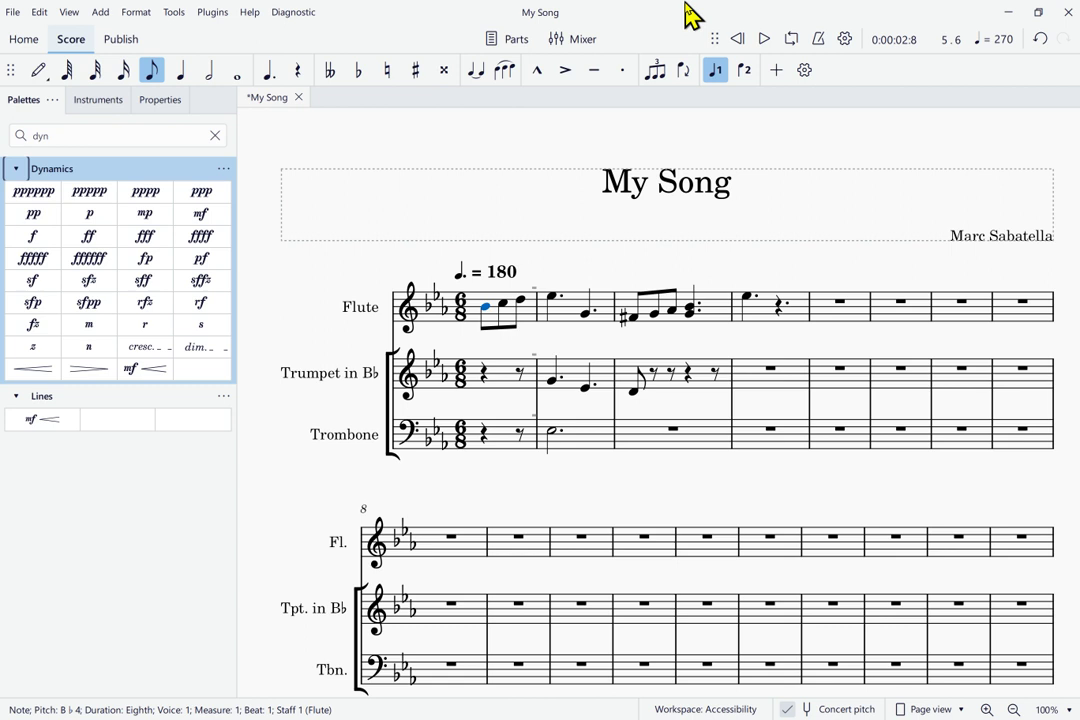
key(Tab)
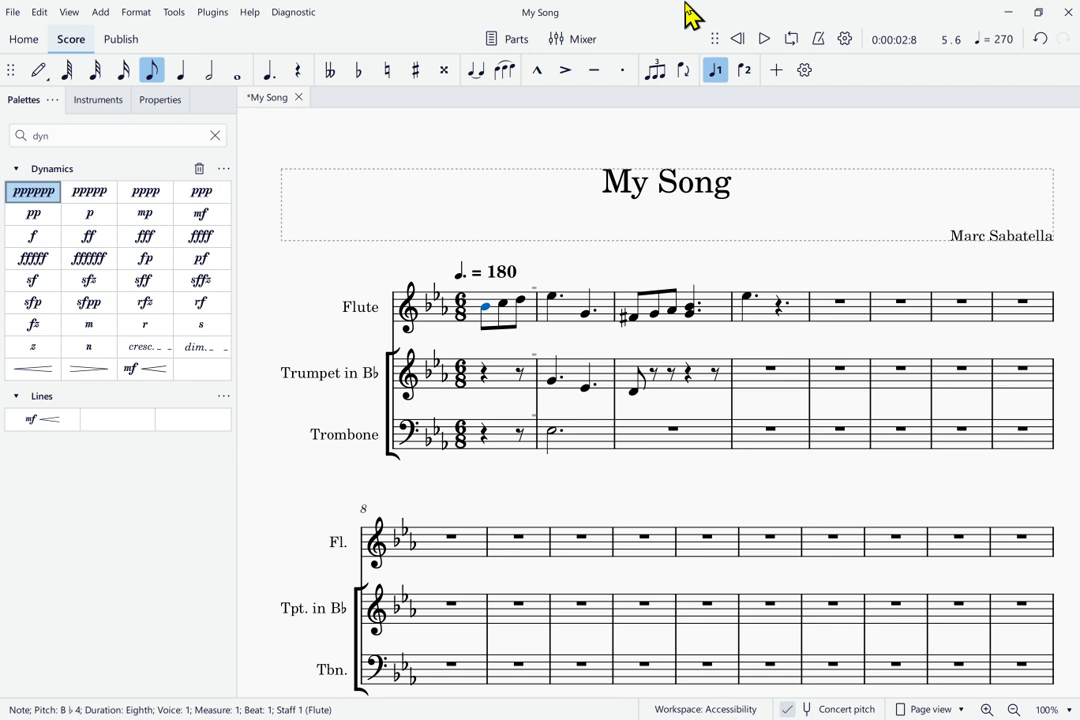
key(Right)
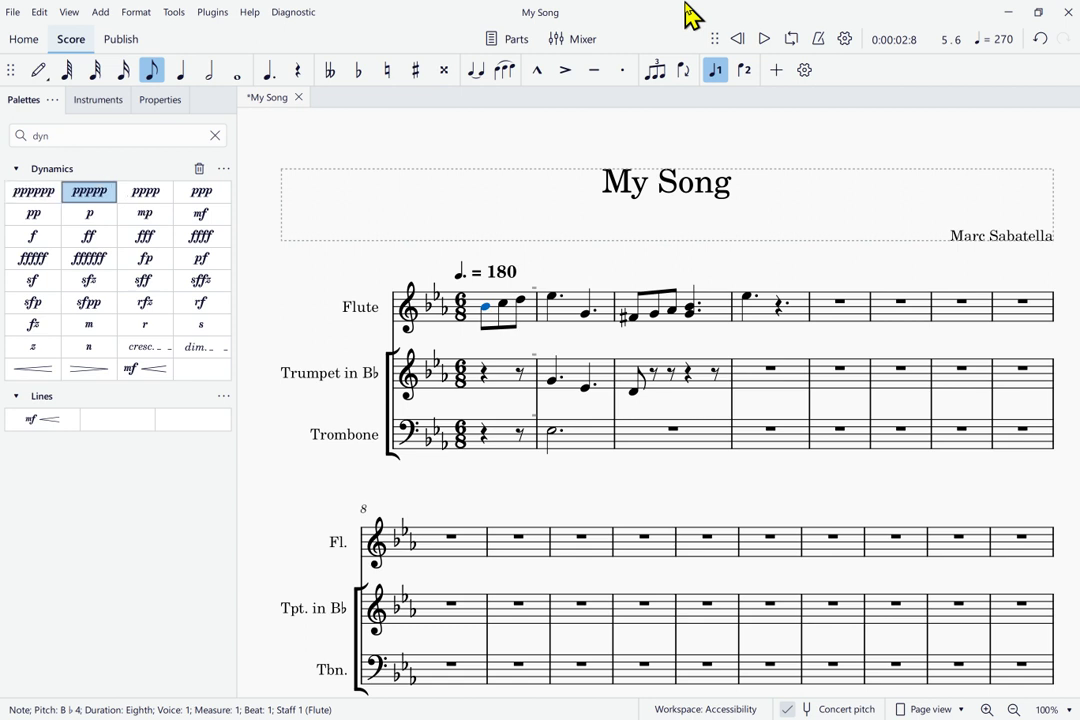
key(Right)
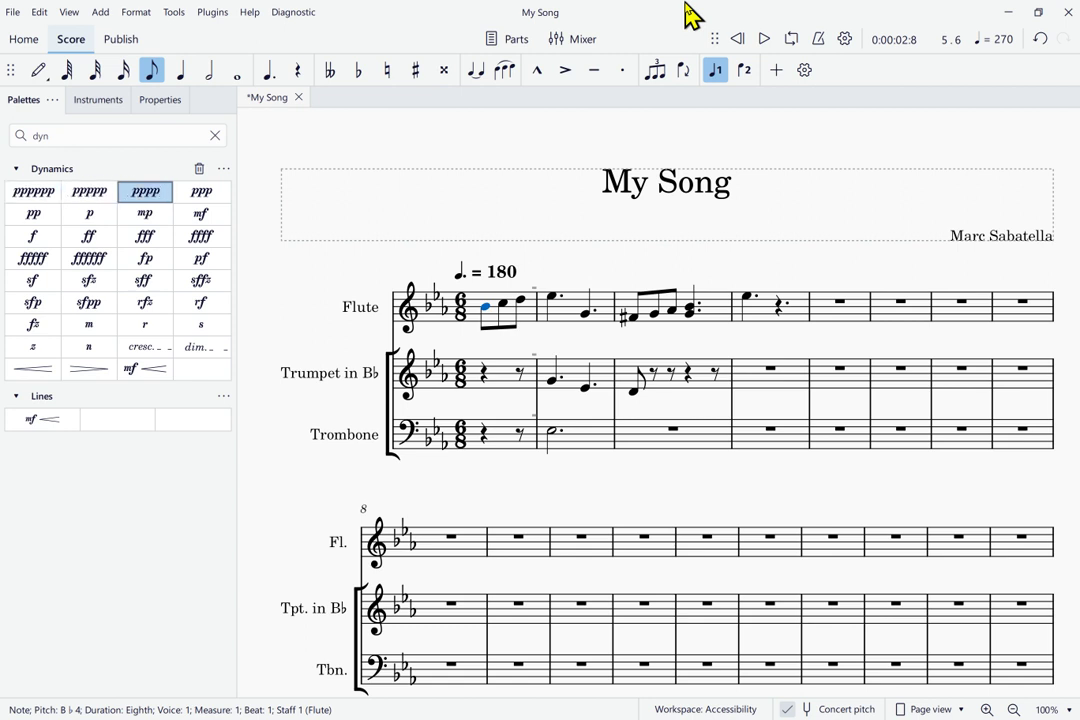
key(Right)
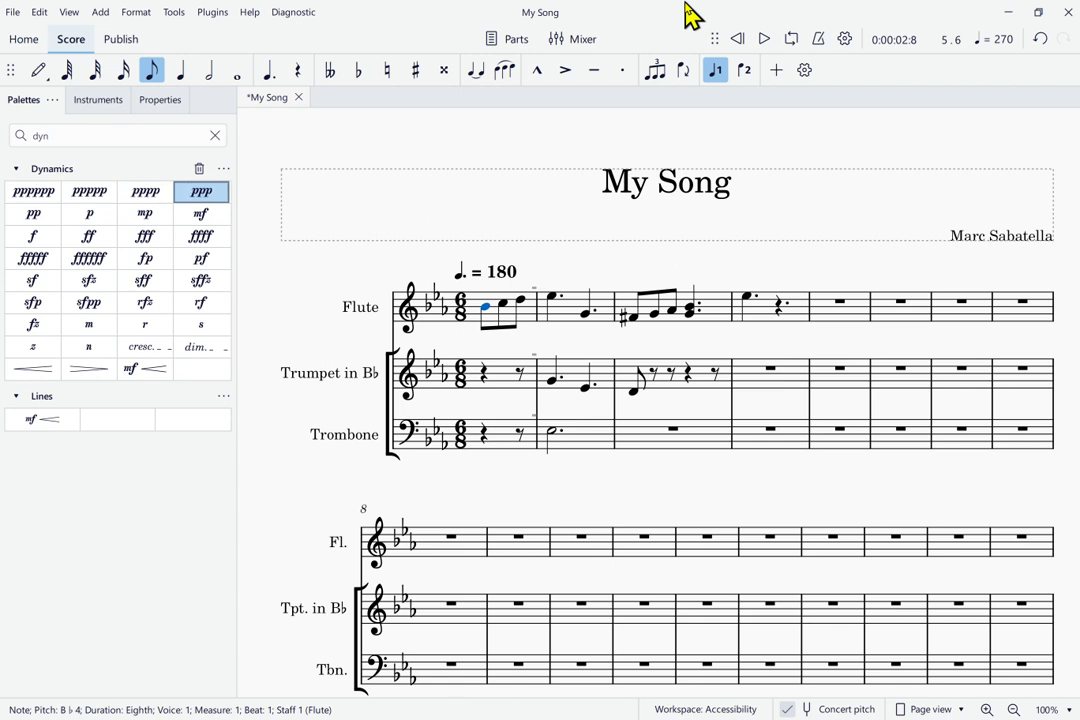
key(Right)
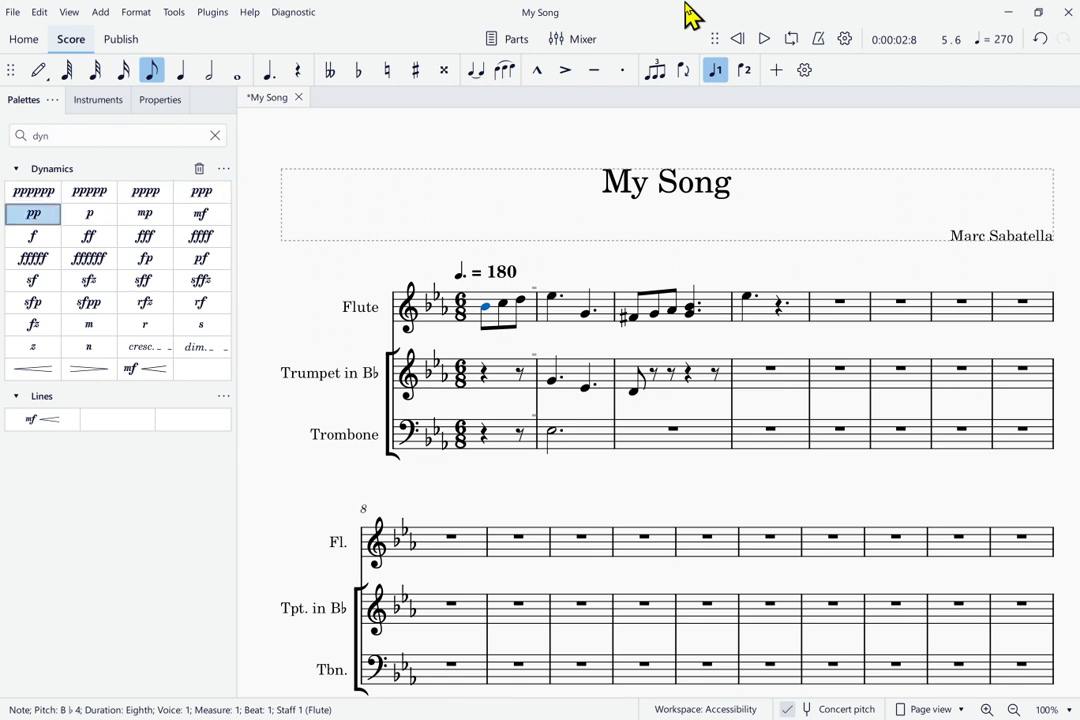
key(Right)
key(Right)
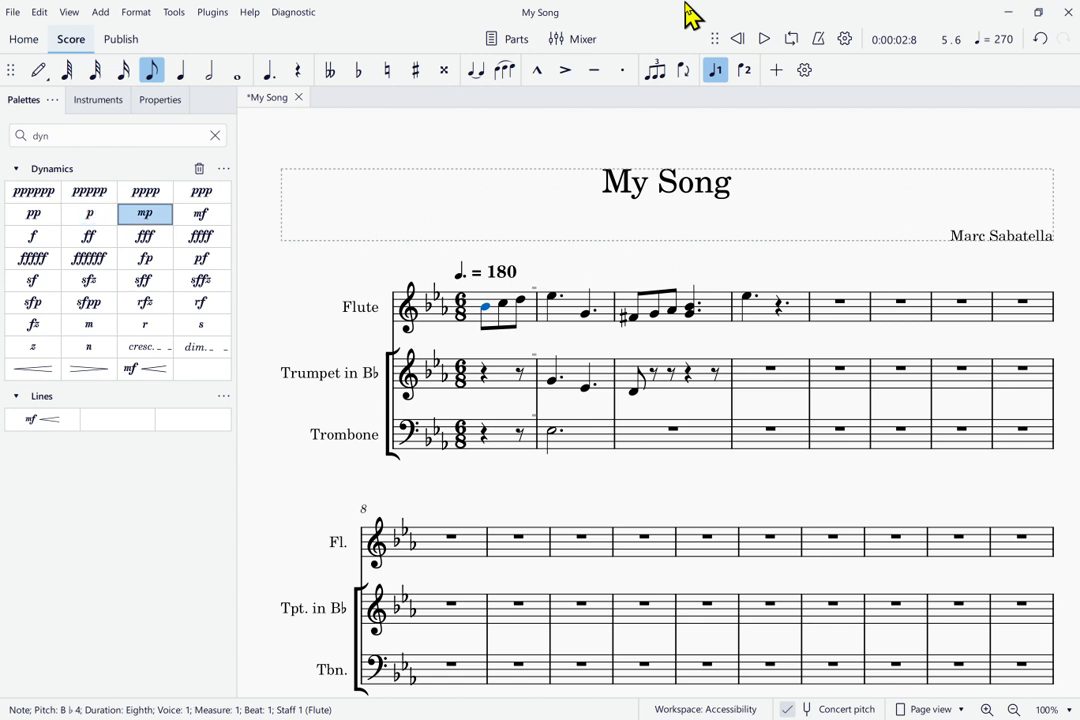
key(Right)
key(Right)
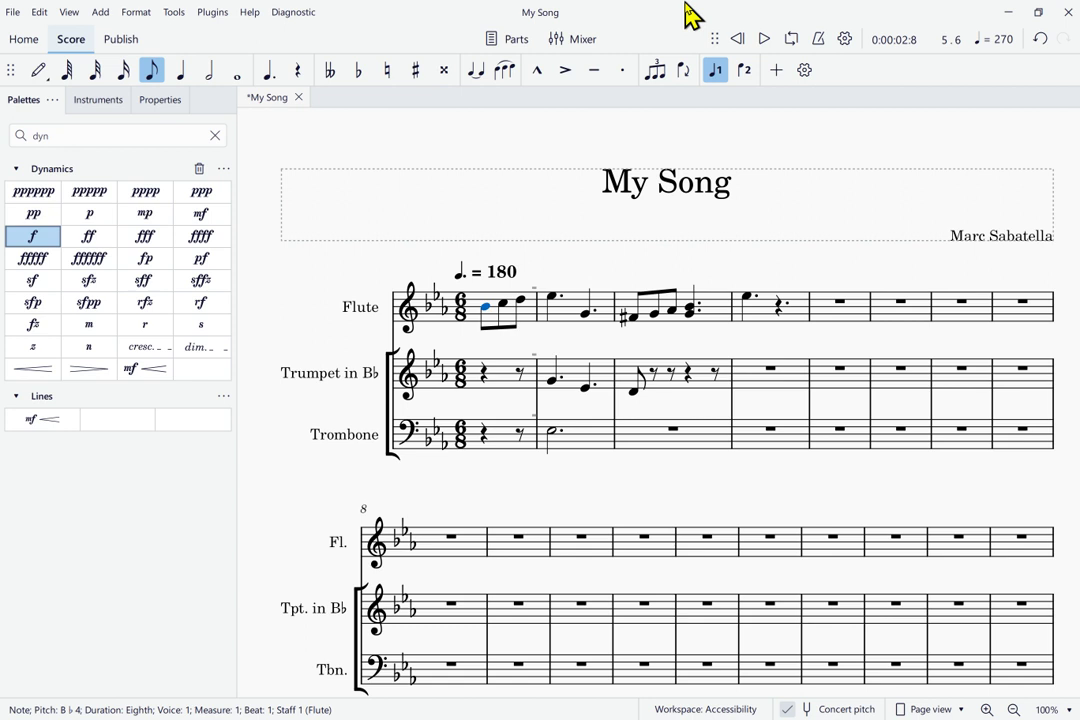
key(Return)
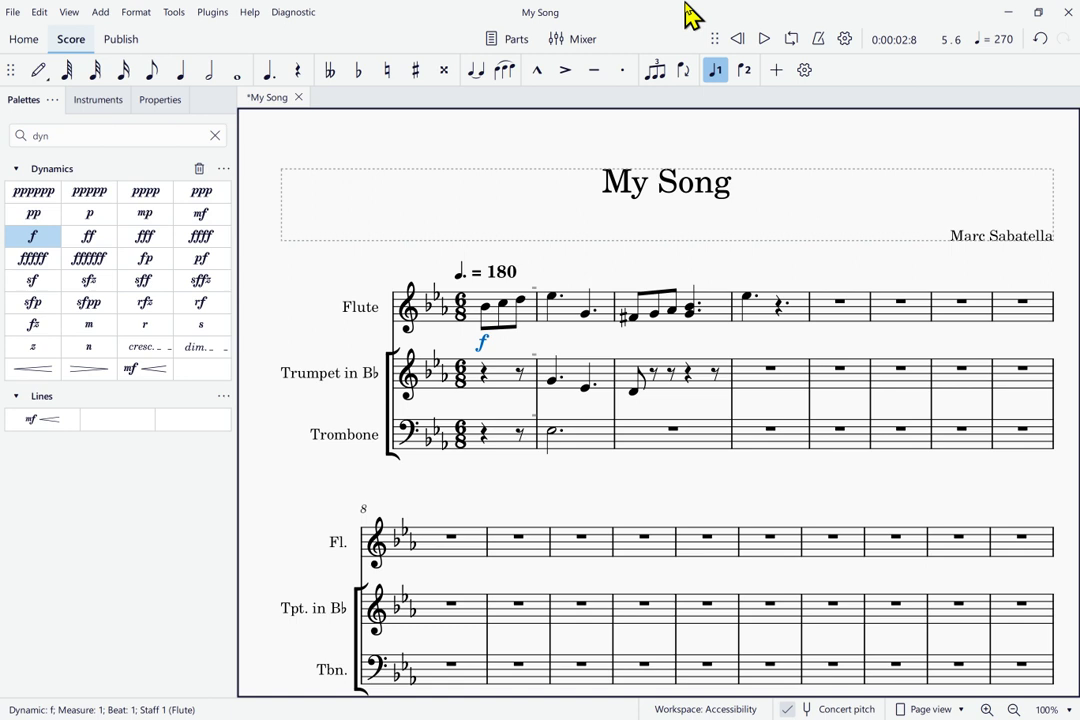
Select the flute's second note in measure 1 and close the palette search to restore the full palette list
key(alt+Right)
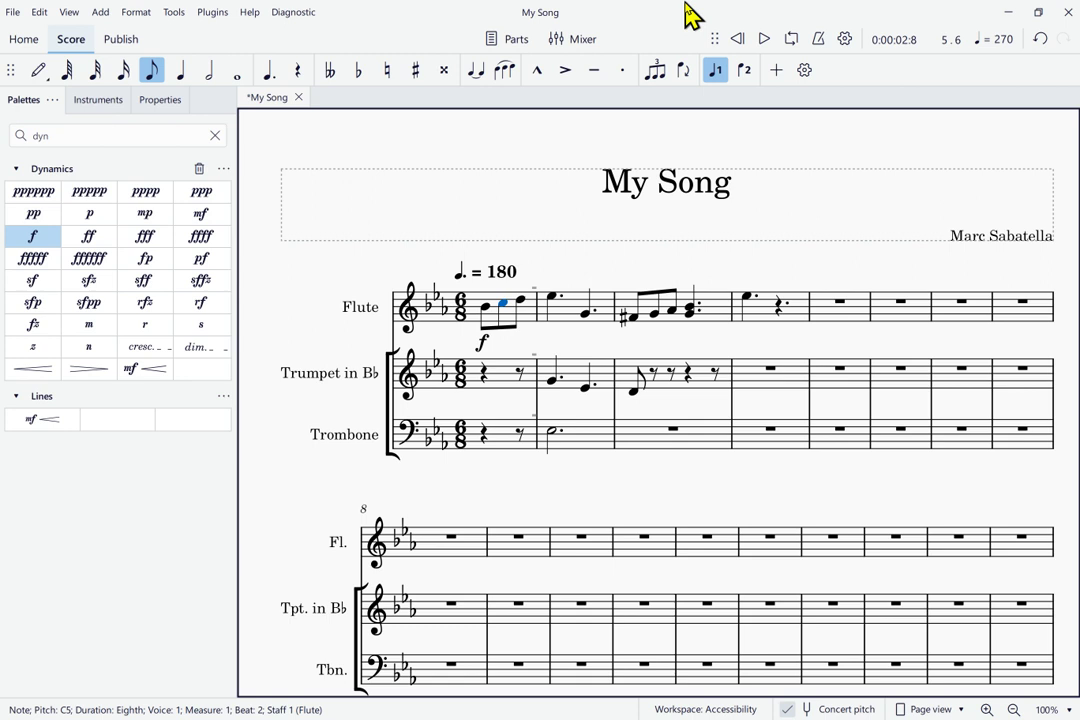
key(F6)
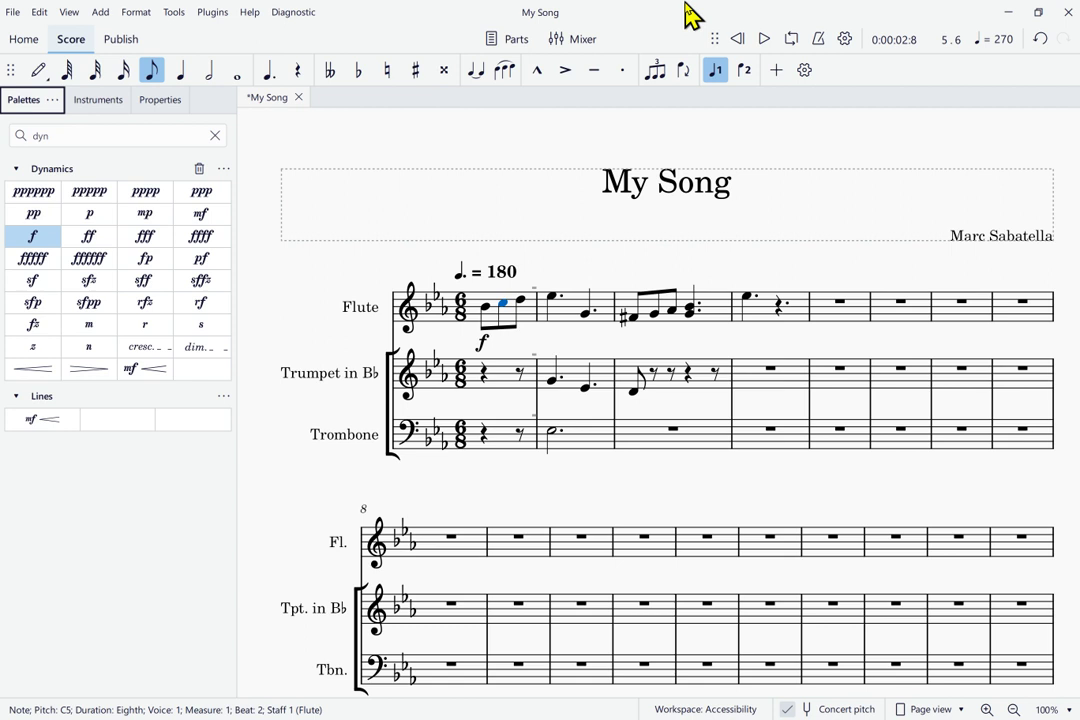
key(Tab)
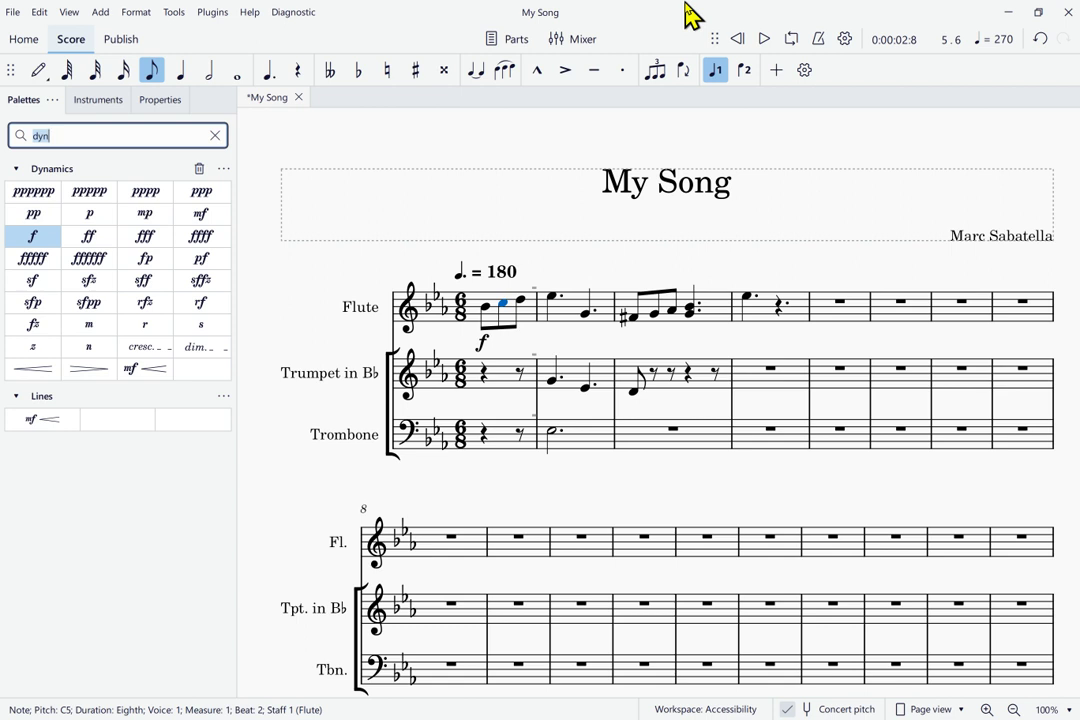
key(Tab)
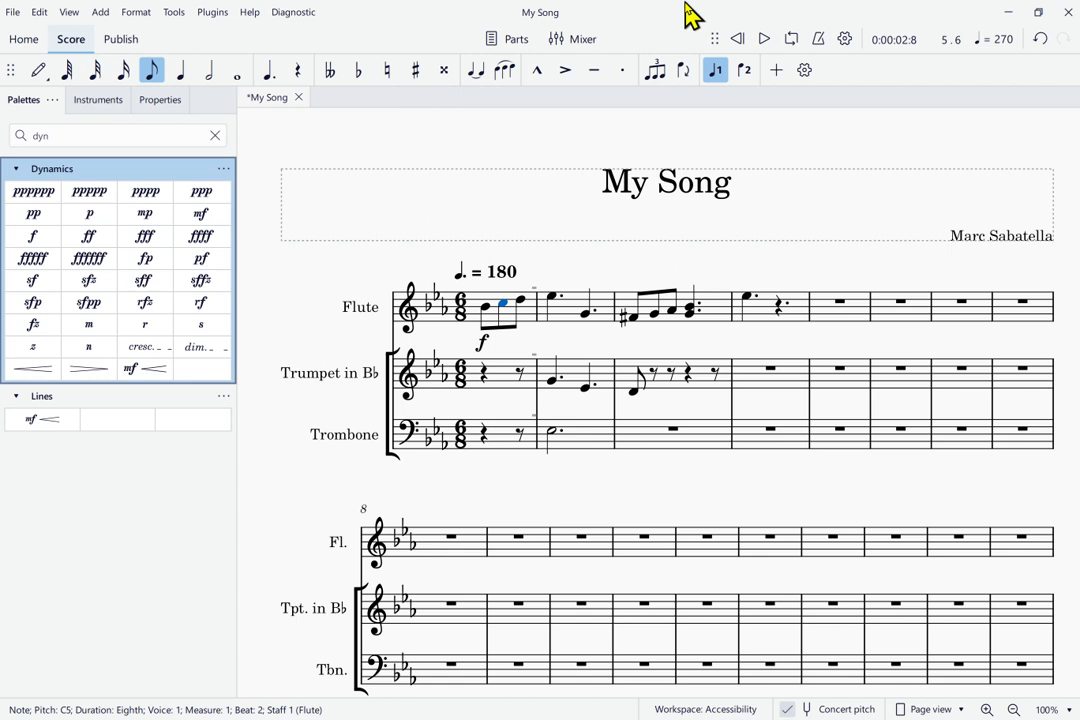
key(shift+Tab)
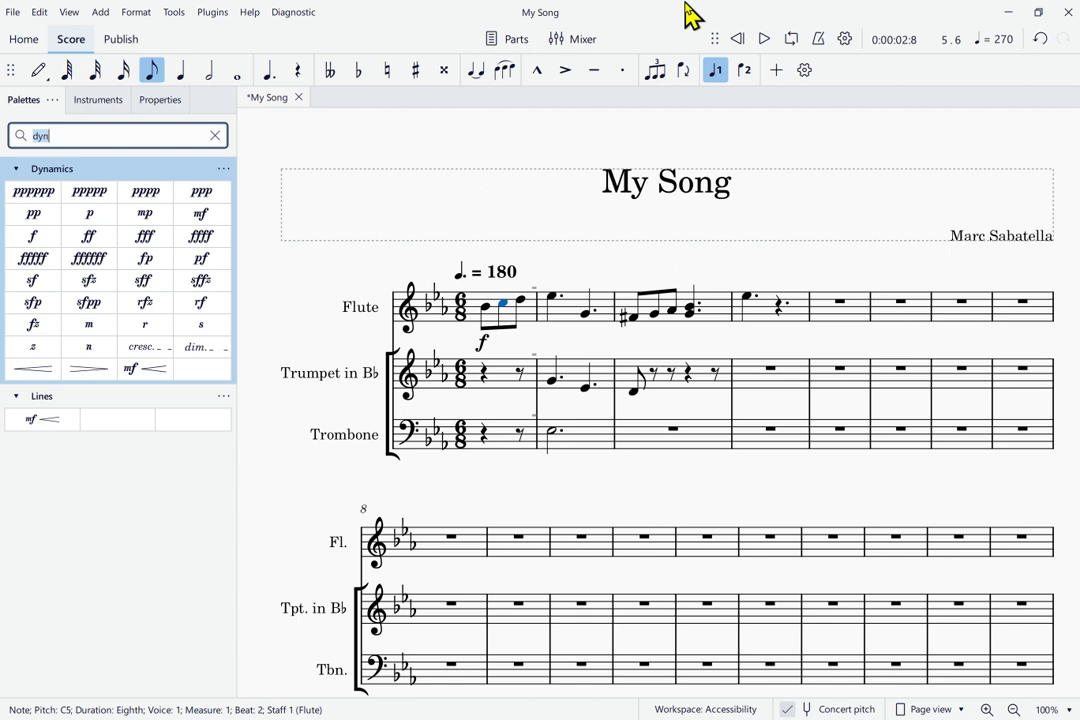
key(Tab)
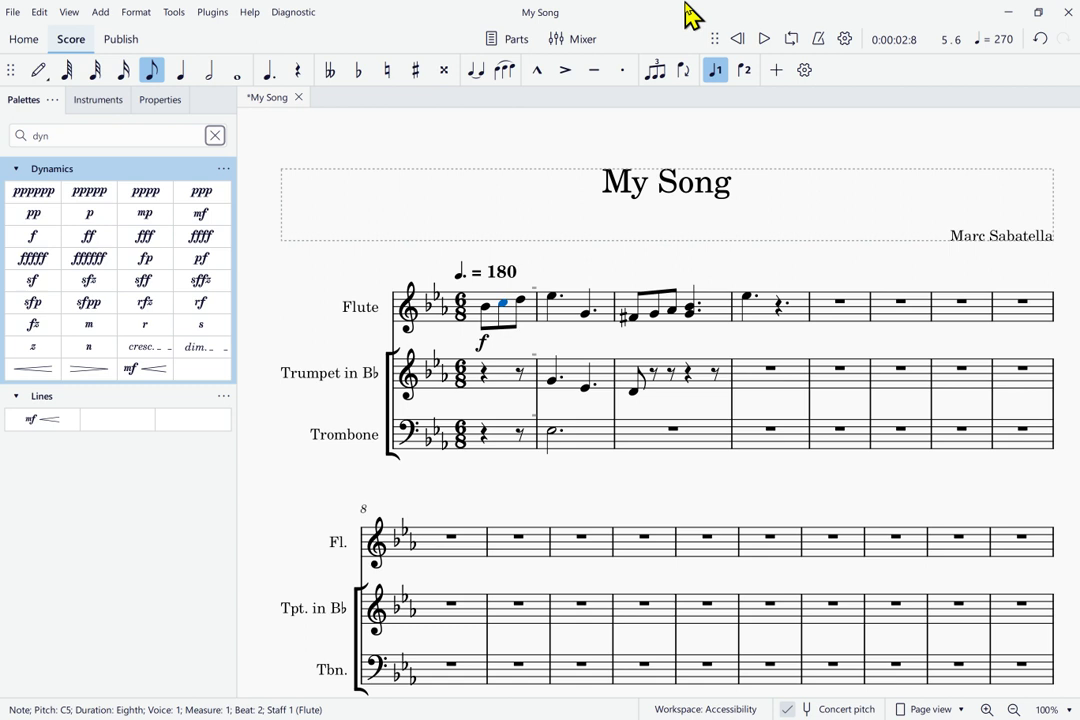
key(Escape)
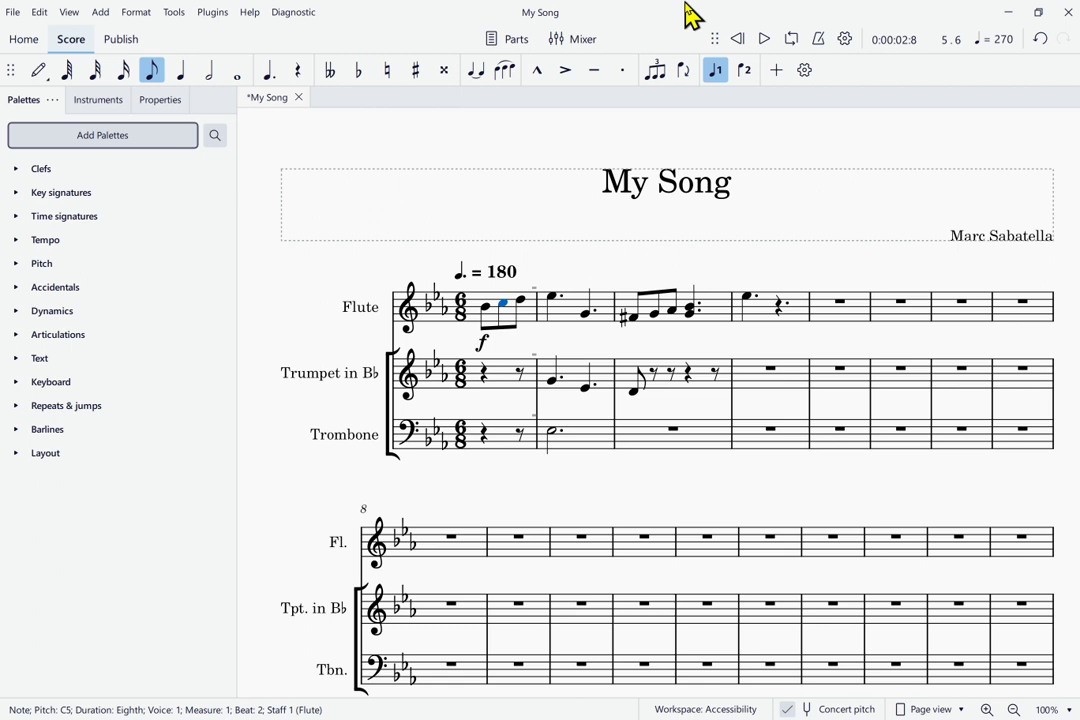
Expand the Articulations palette in the palette list
key(Tab)
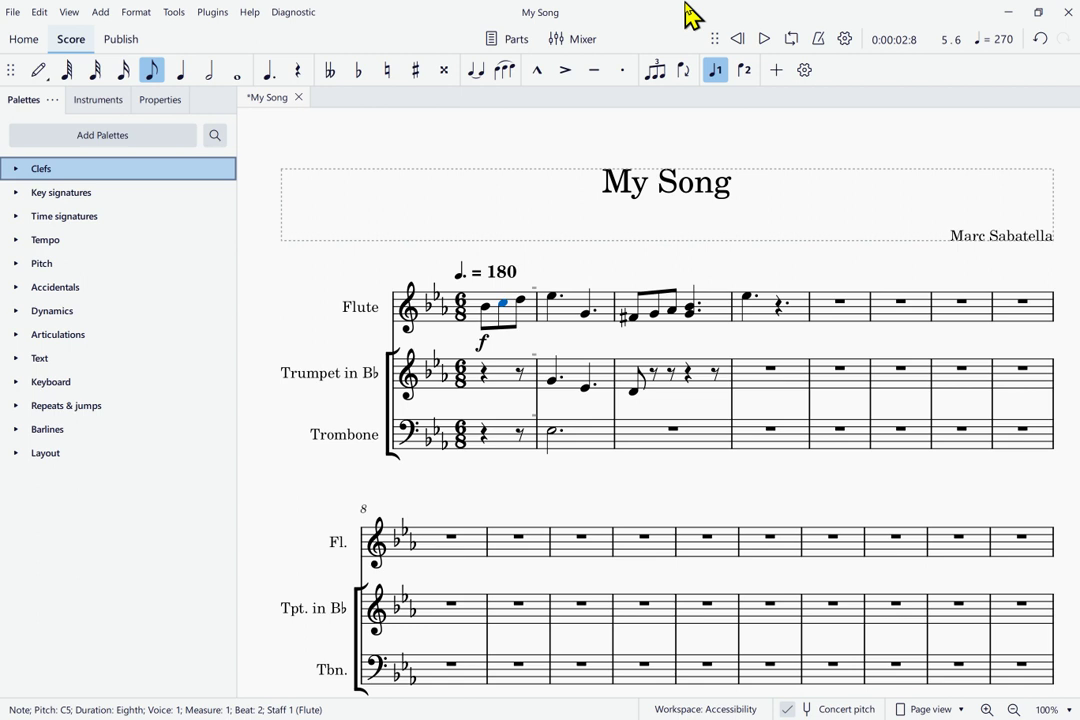
key(Down)
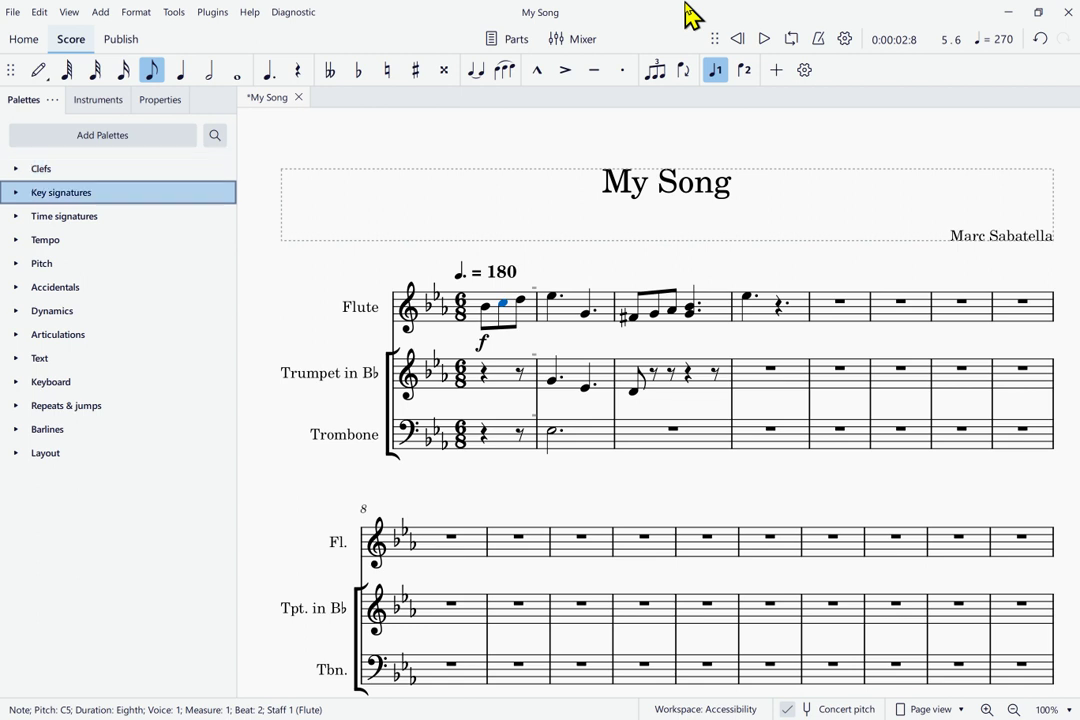
key(Down)
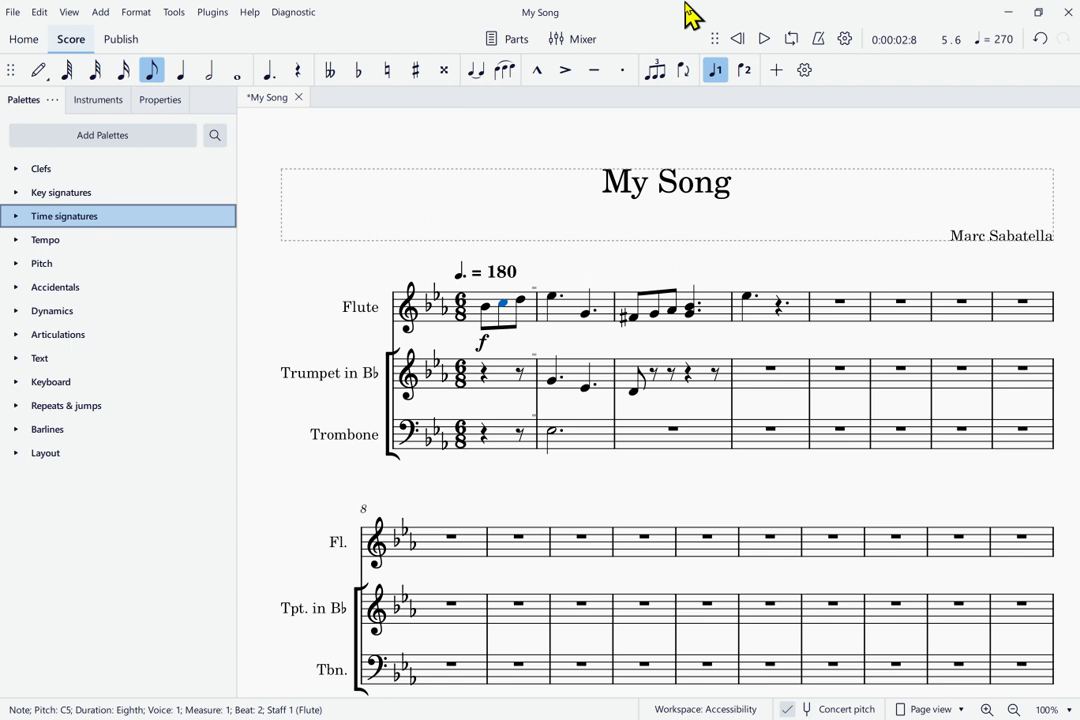
key(Down)
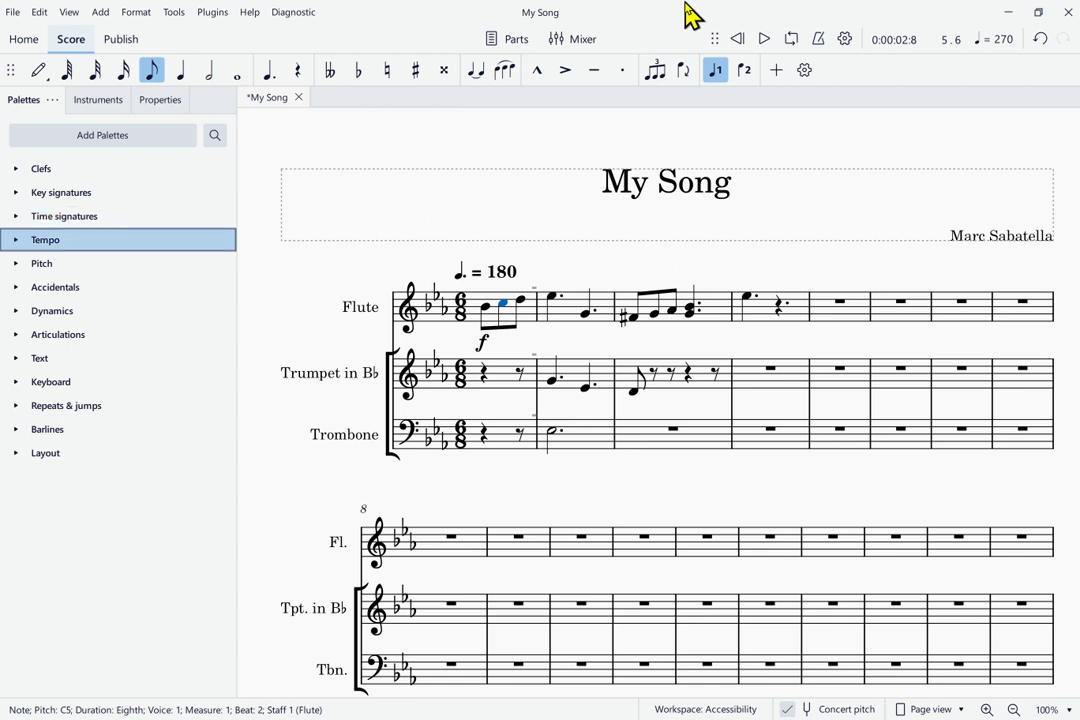
key(Down)
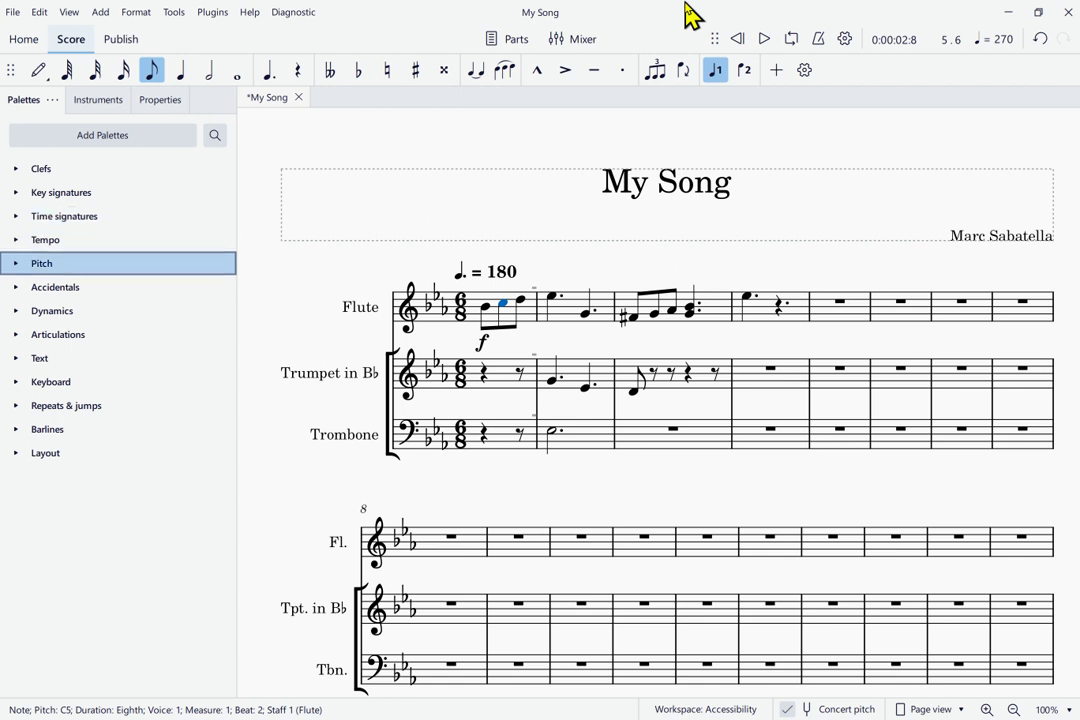
key(Down)
key(Down)
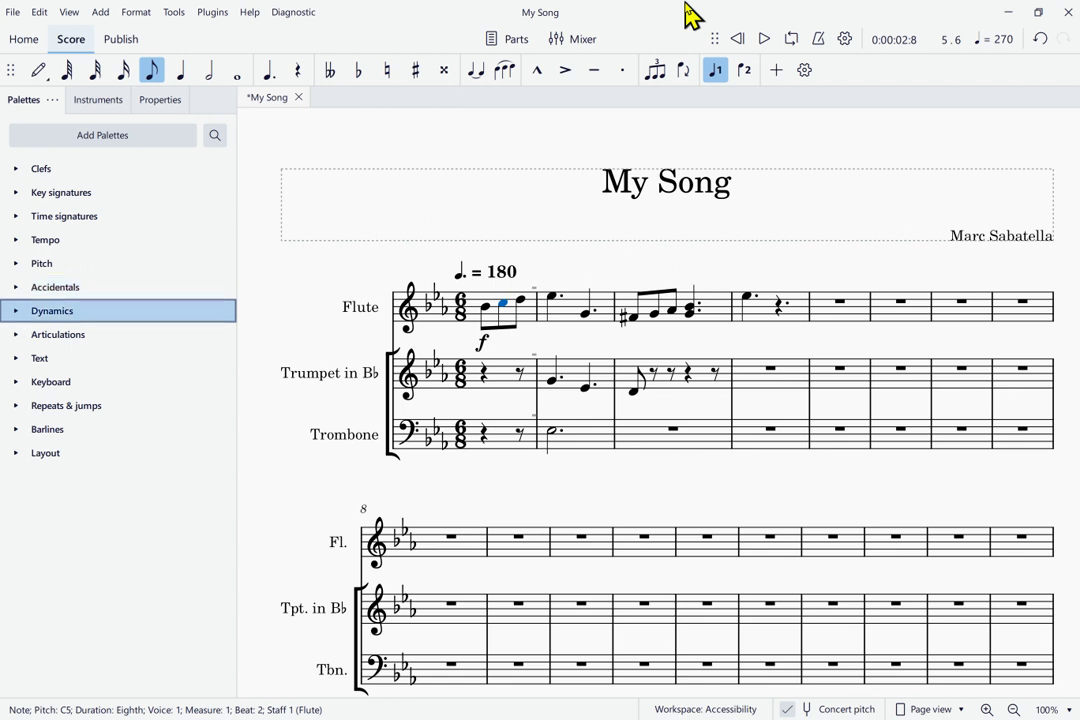
key(Down)
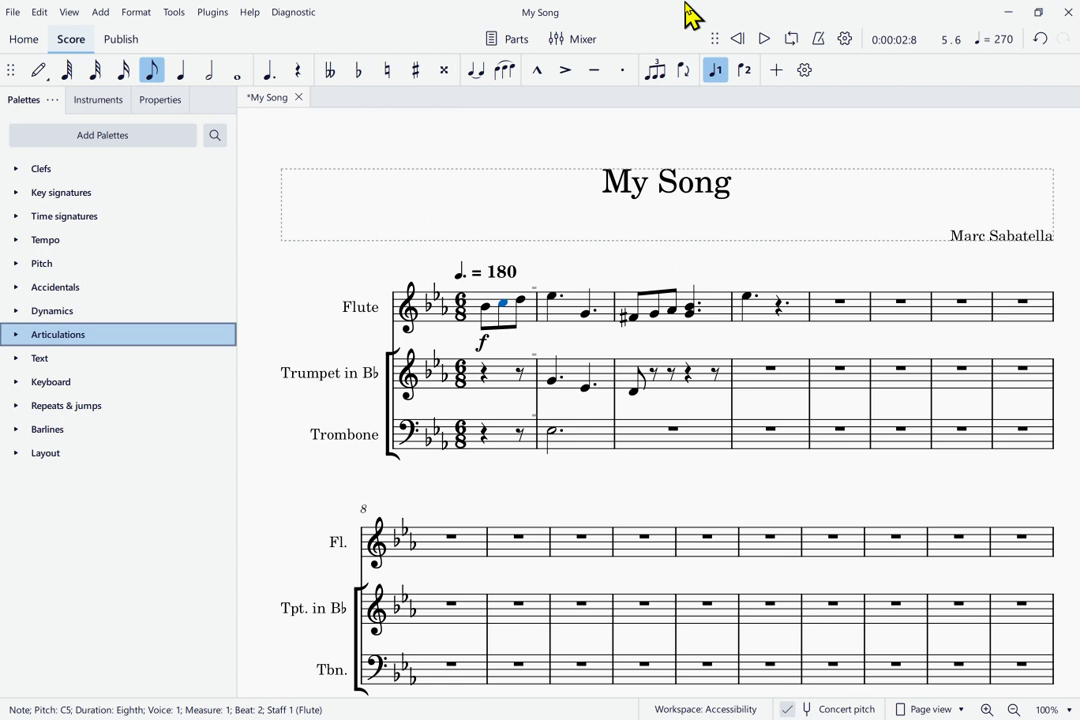
key(Tab)
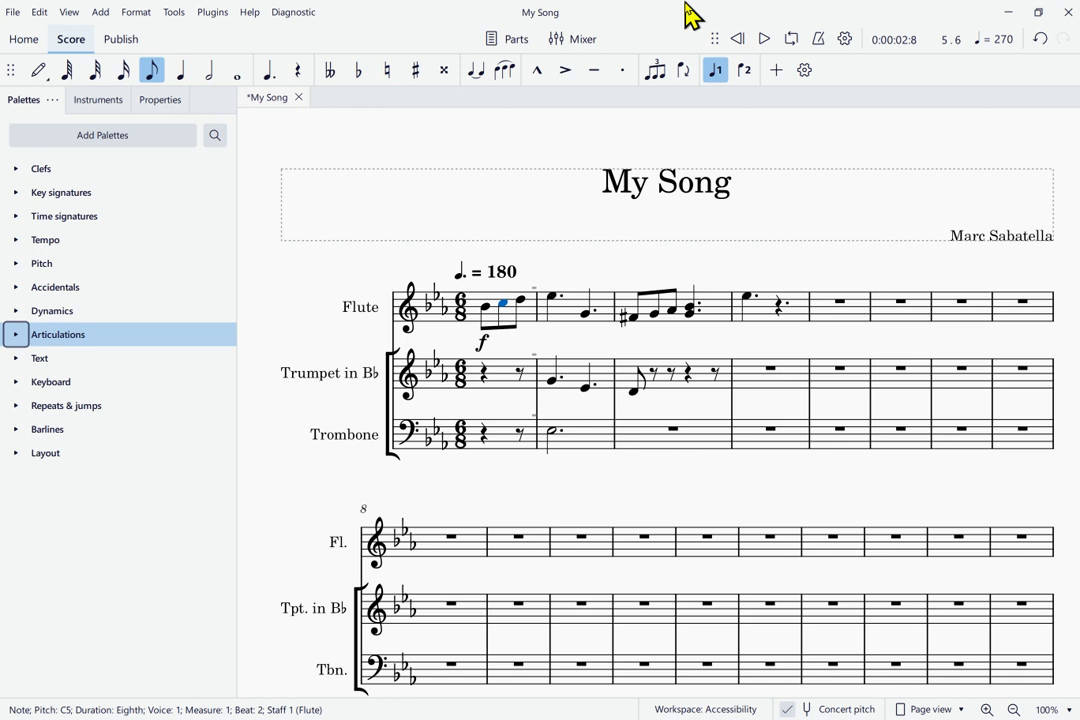
key(space)
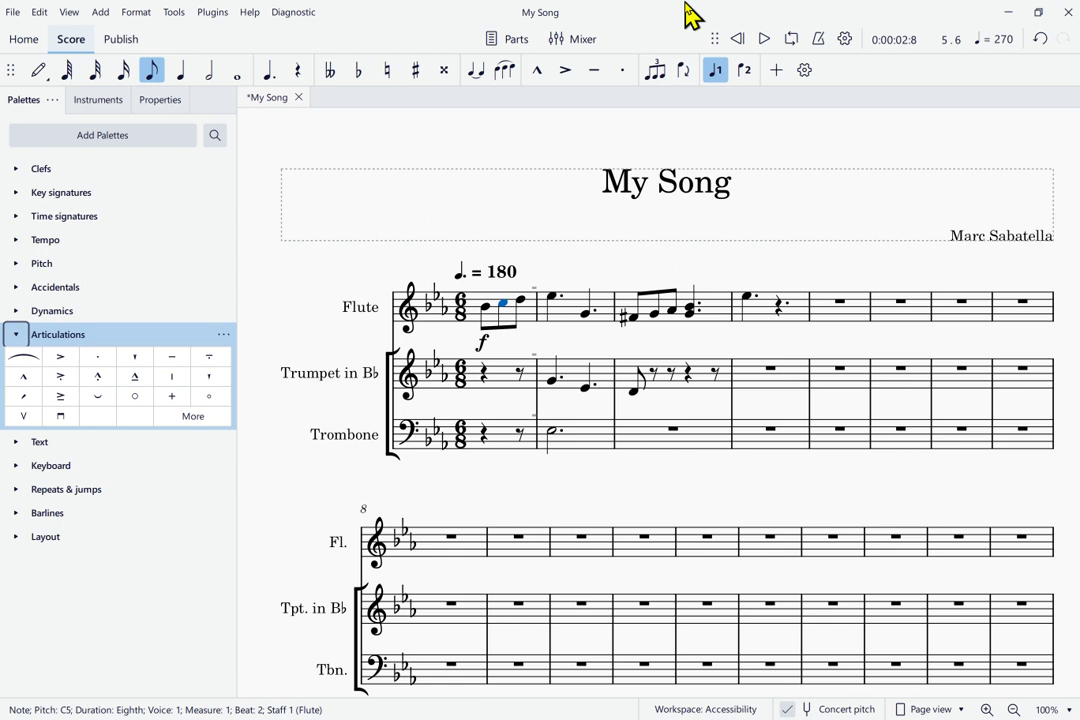
Add the marcato articulation above the flute's second note in measure 1
key(Tab)
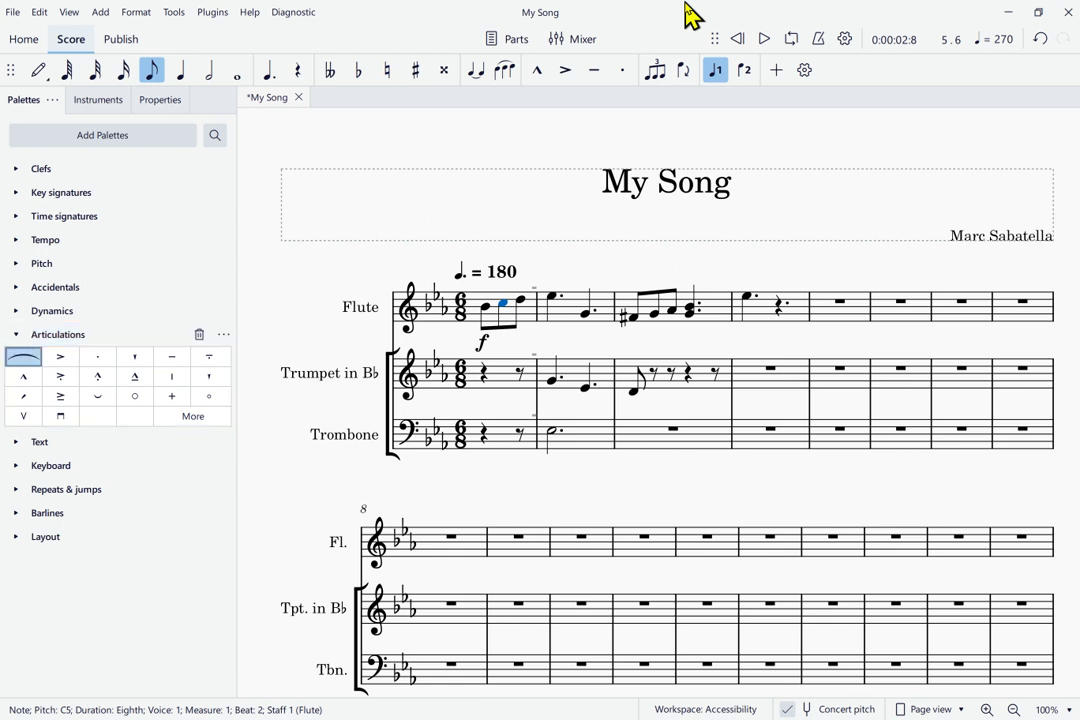
key(Right)
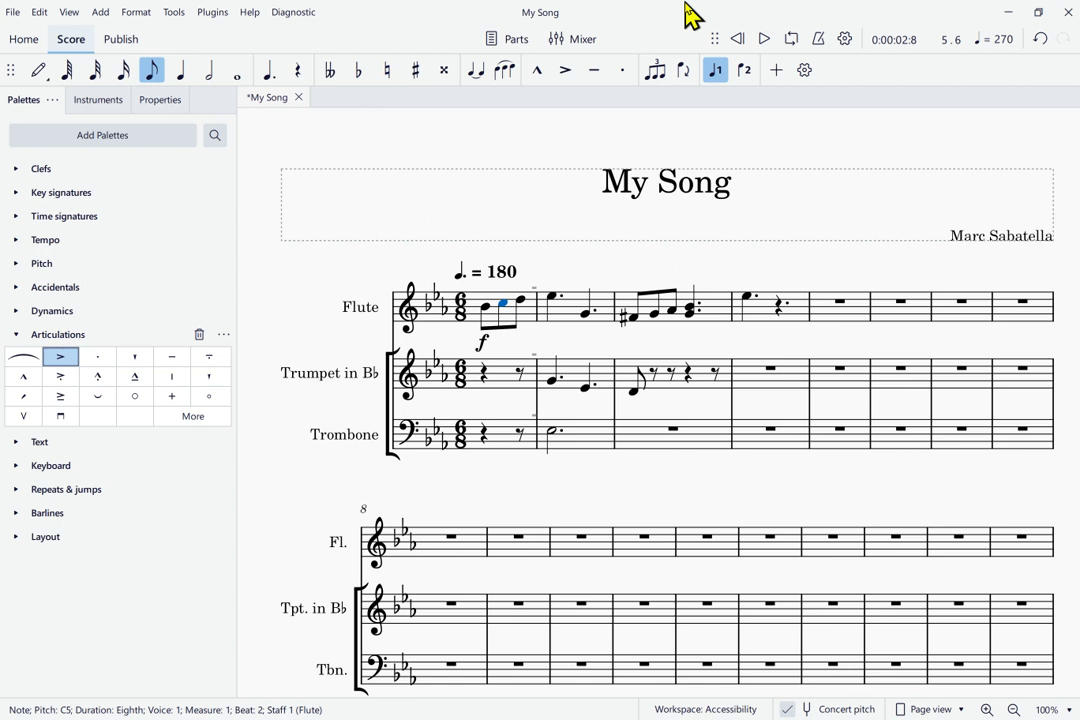
key(Right)
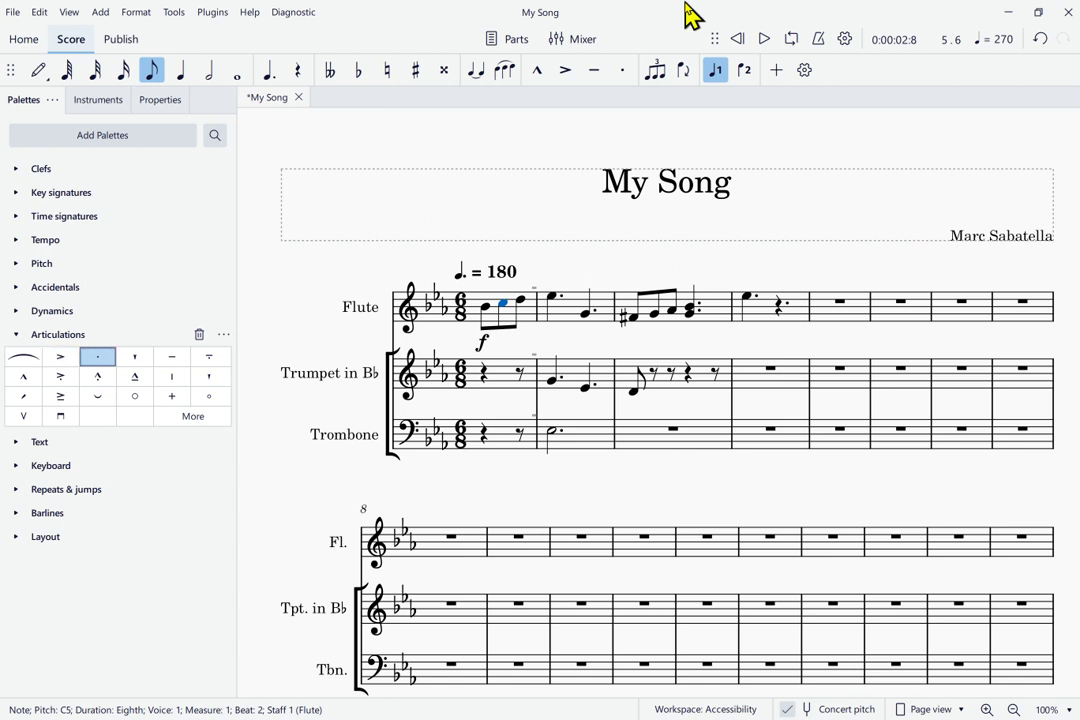
key(Right)
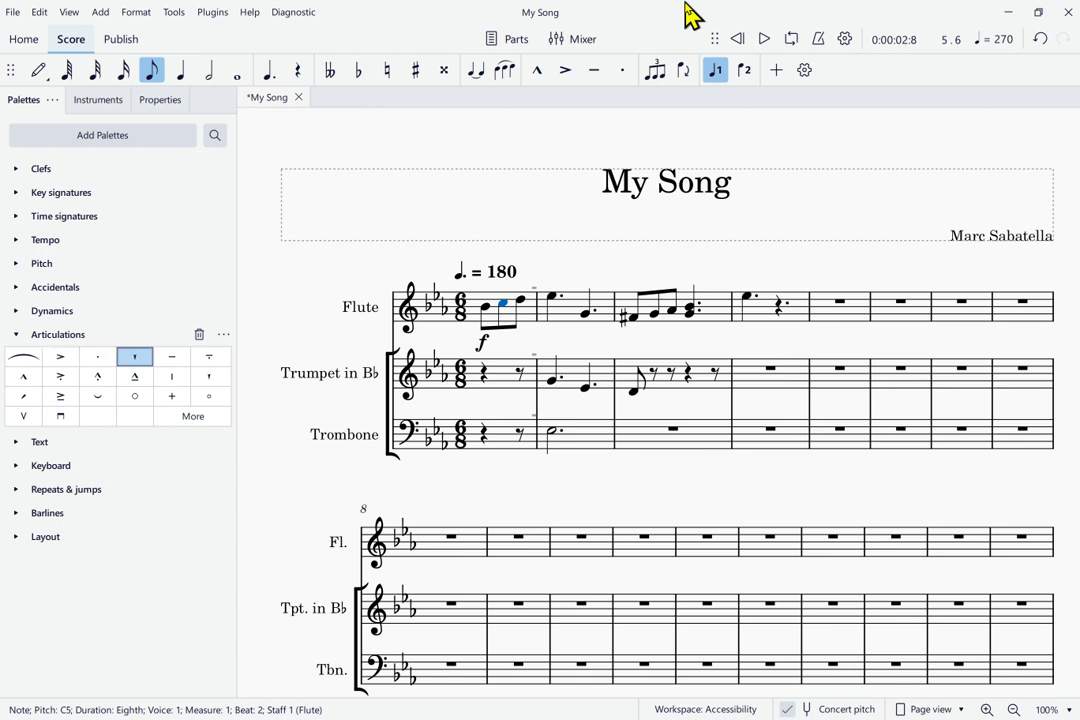
key(Right)
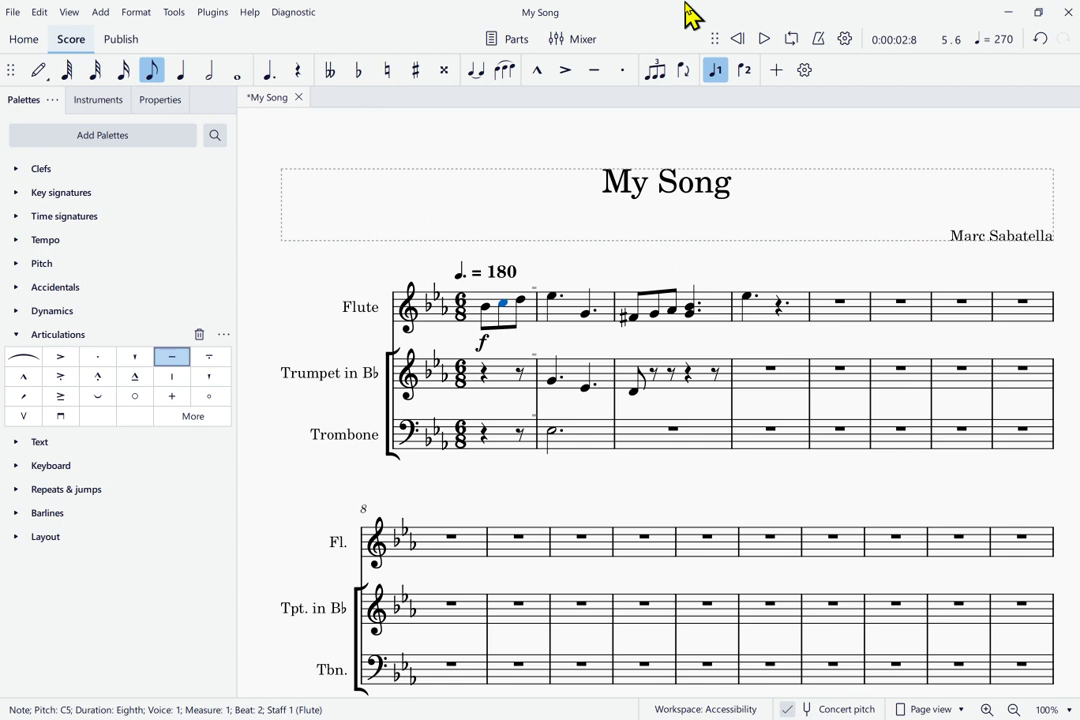
key(Right)
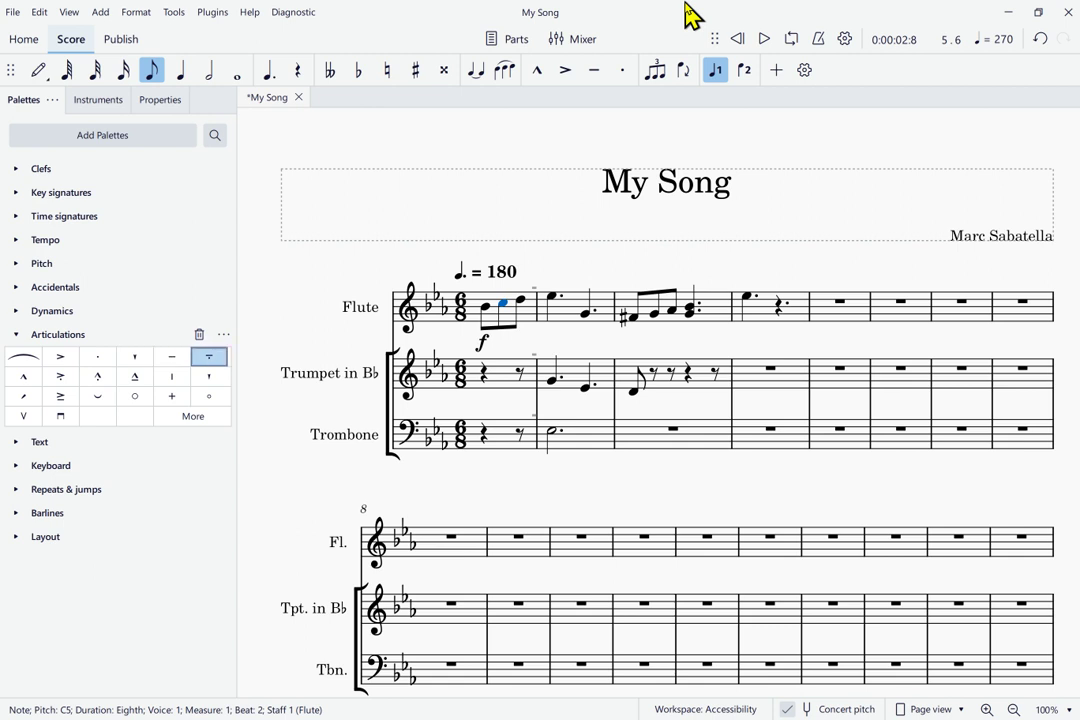
key(Right)
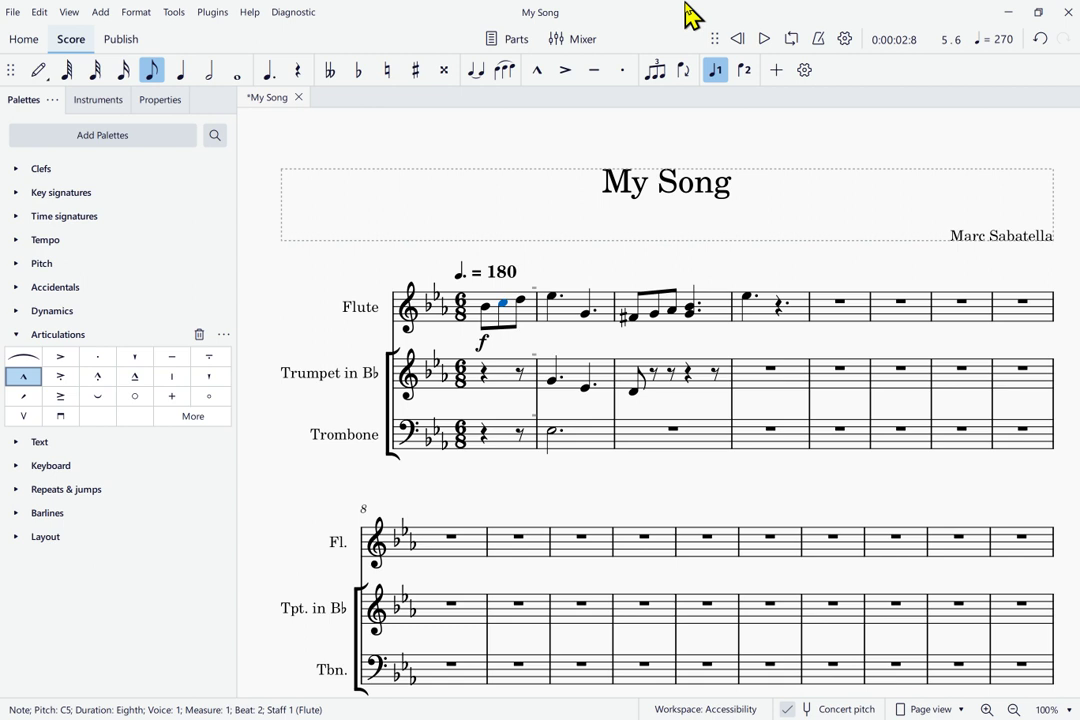
key(Return)
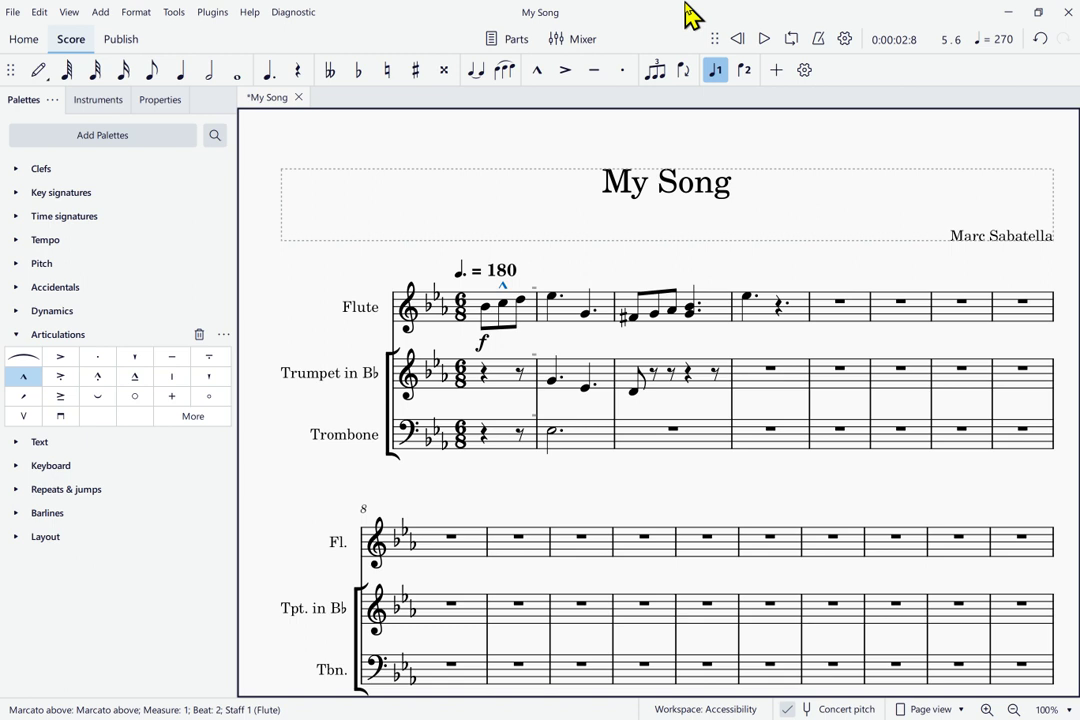